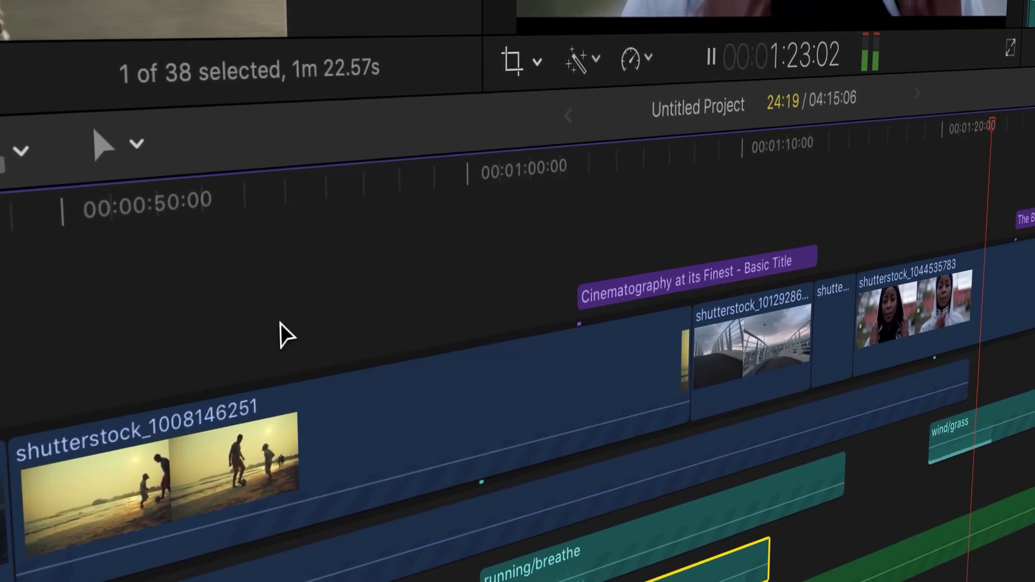
- Stop playback of the Untitled Project timeline at about 1:23
key("space")
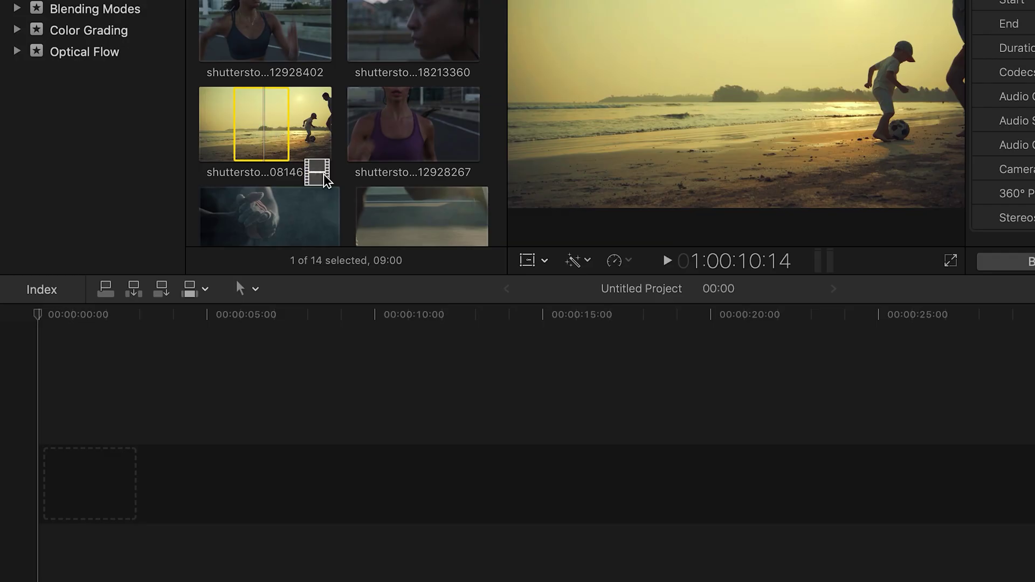
left_click_drag(324, 178, 314, 478)
left_click(421, 124)
left_click_drag(495, 259, 672, 480)
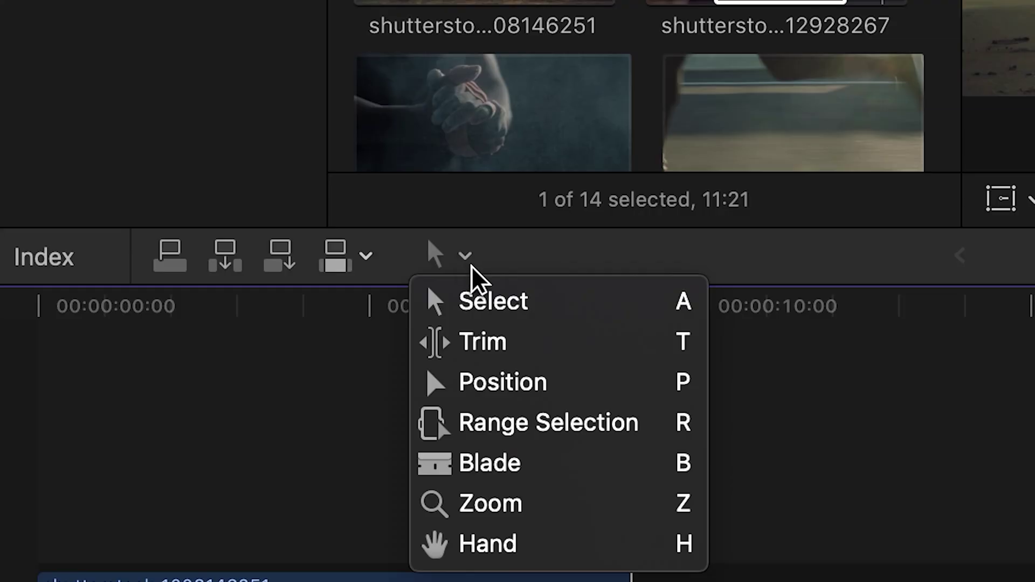
left_click(523, 387)
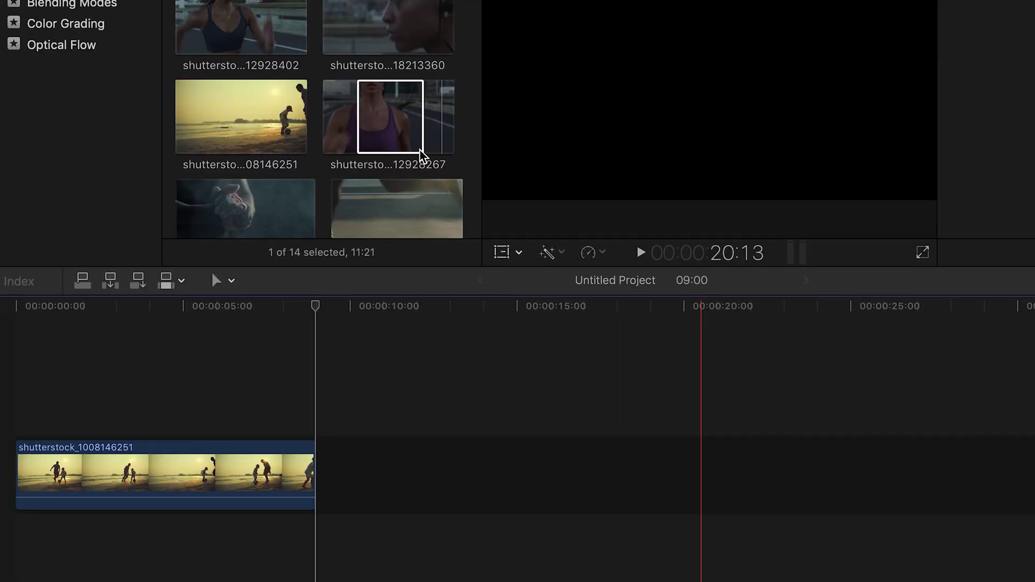
left_click_drag(388, 116, 456, 479)
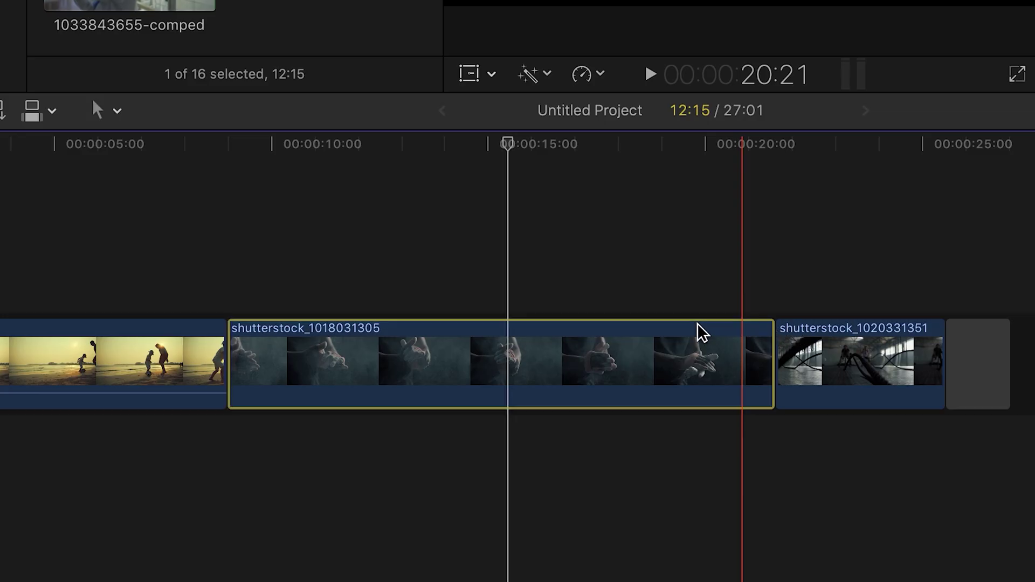
key("Delete")
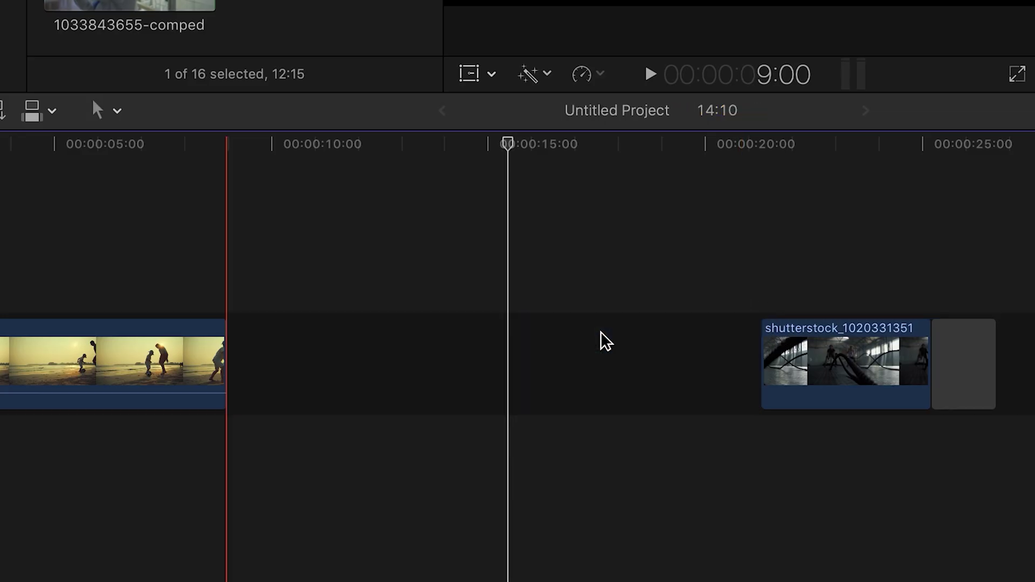
key("super+z")
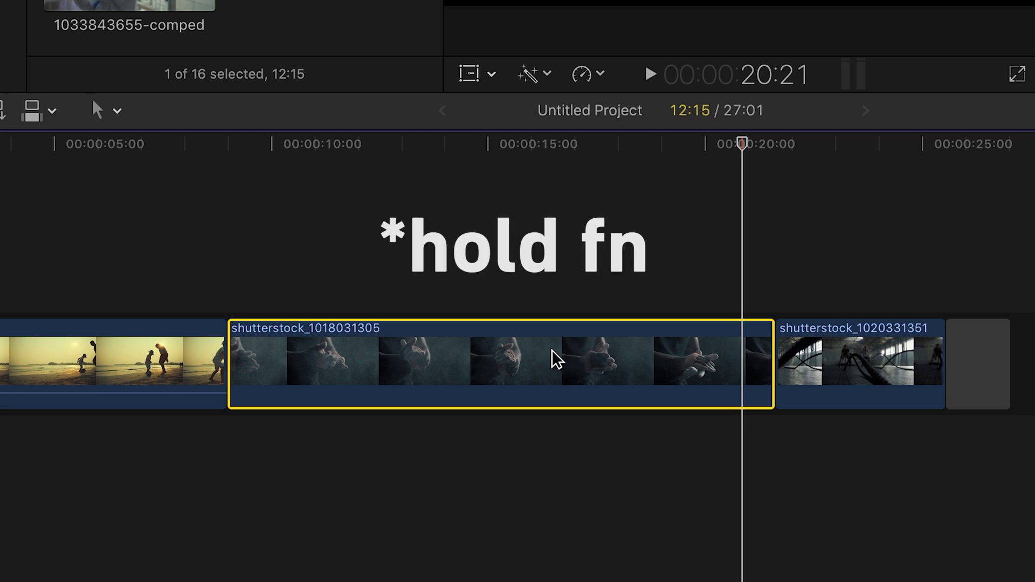
key("shift+Delete")
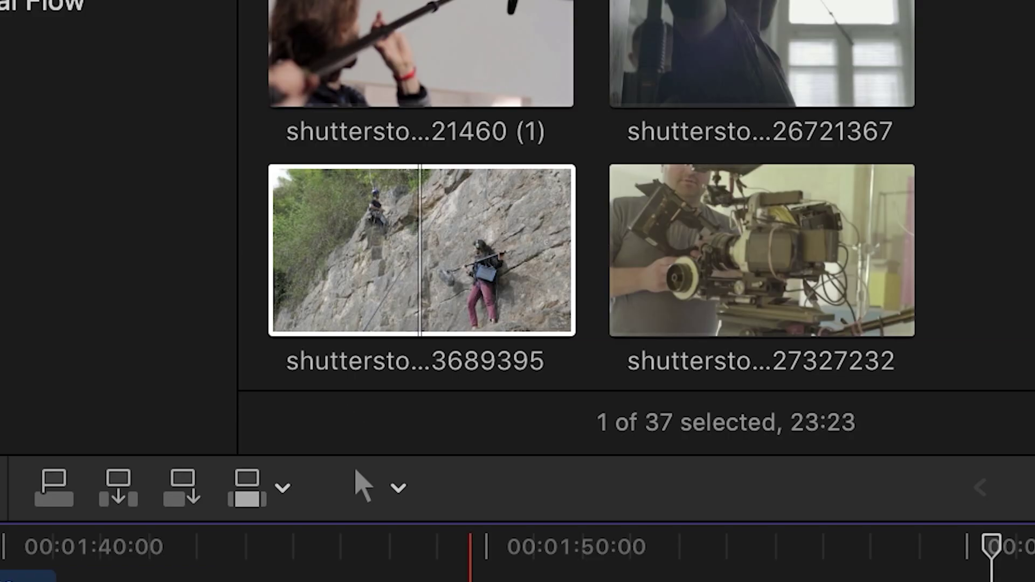
left_click(415, 281)
left_click_drag(272, 254, 371, 250)
left_click_drag(560, 231, 529, 237)
left_click_drag(453, 242, 843, 581)
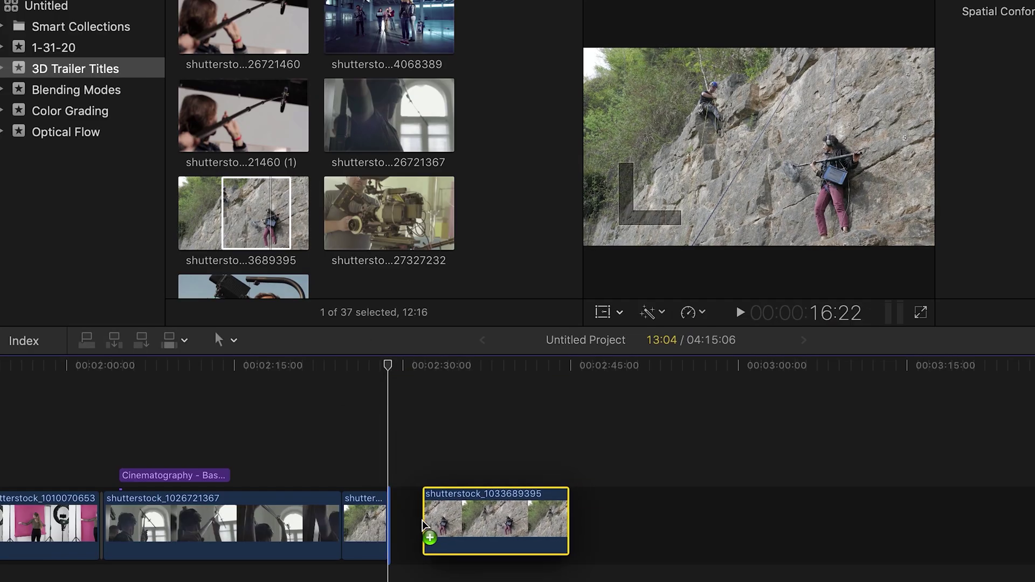
left_click_drag(423, 523, 424, 525)
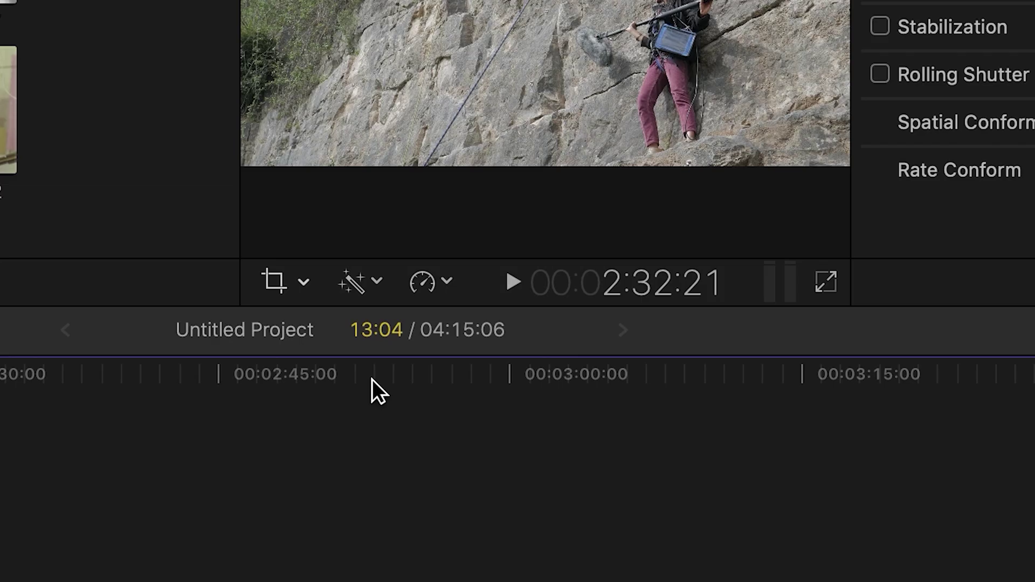
- Give the climbing clip a Ken Burns pan-and-zoom move from the viewer's crop options
left_click(299, 280)
left_click(352, 350)
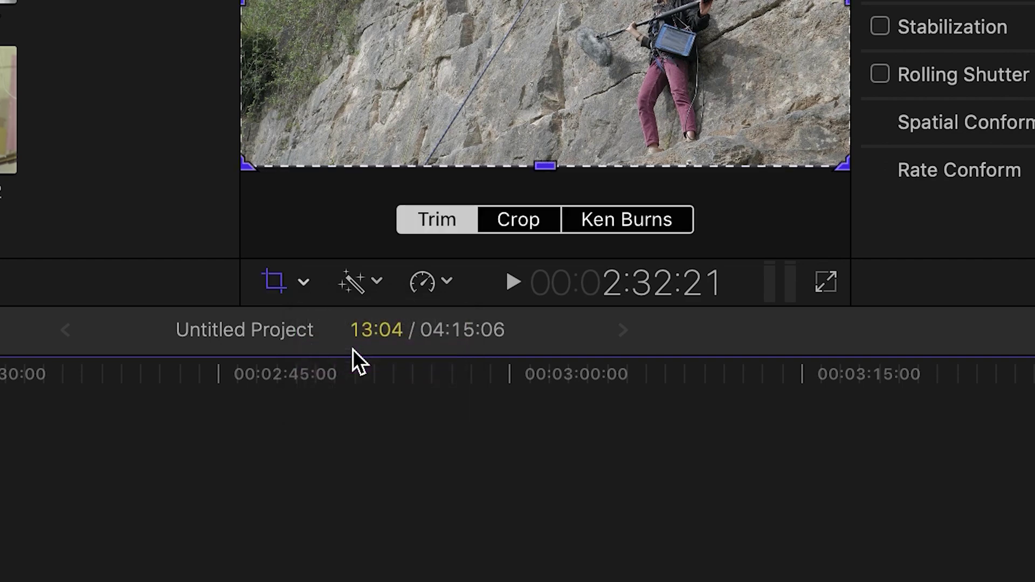
left_click(638, 212)
left_click(635, 43)
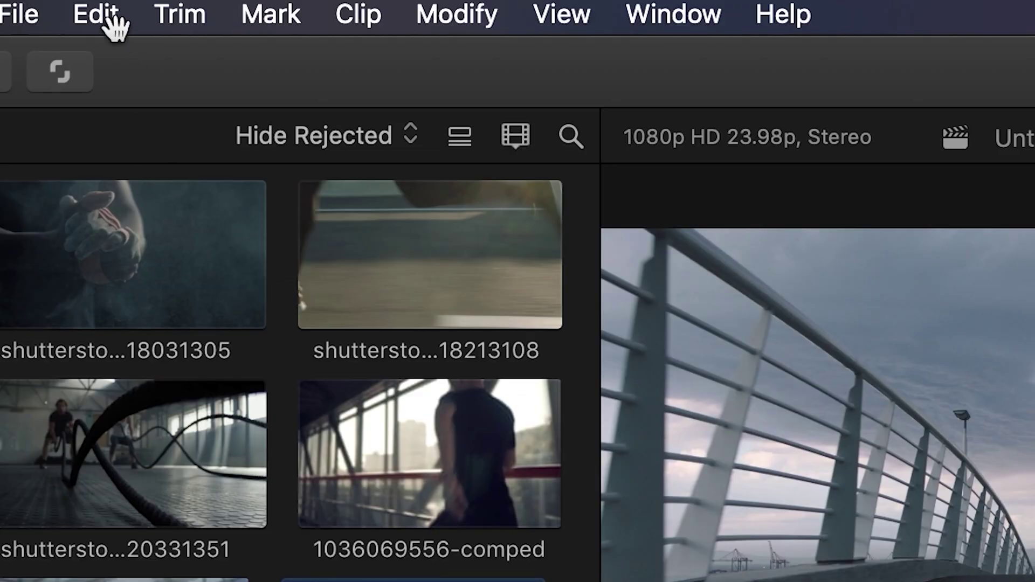
- Open the Edit menu in the menu bar
left_click(109, 20)
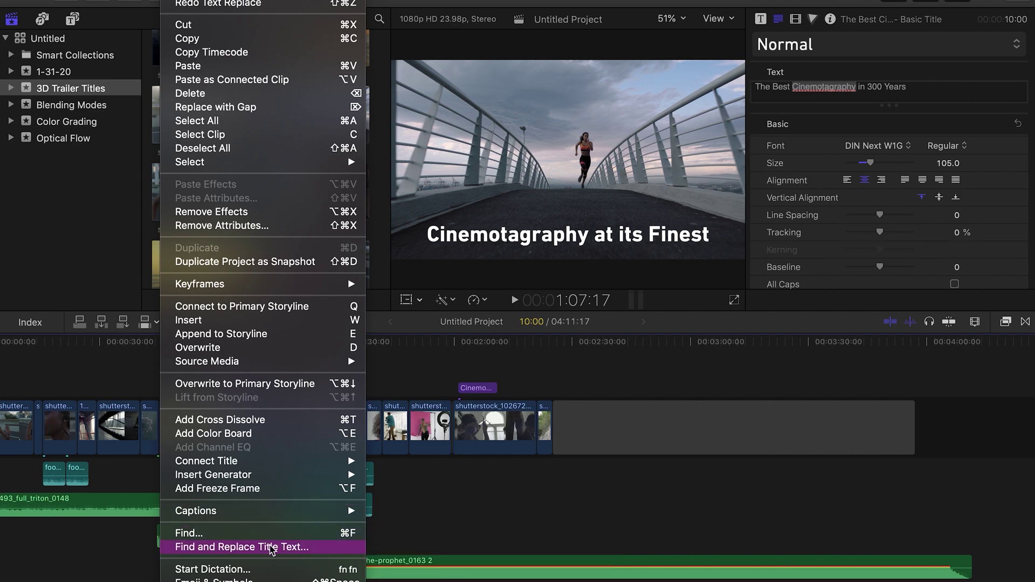
- Choose Find and Replace Title Text from the Edit menu
left_click(271, 547)
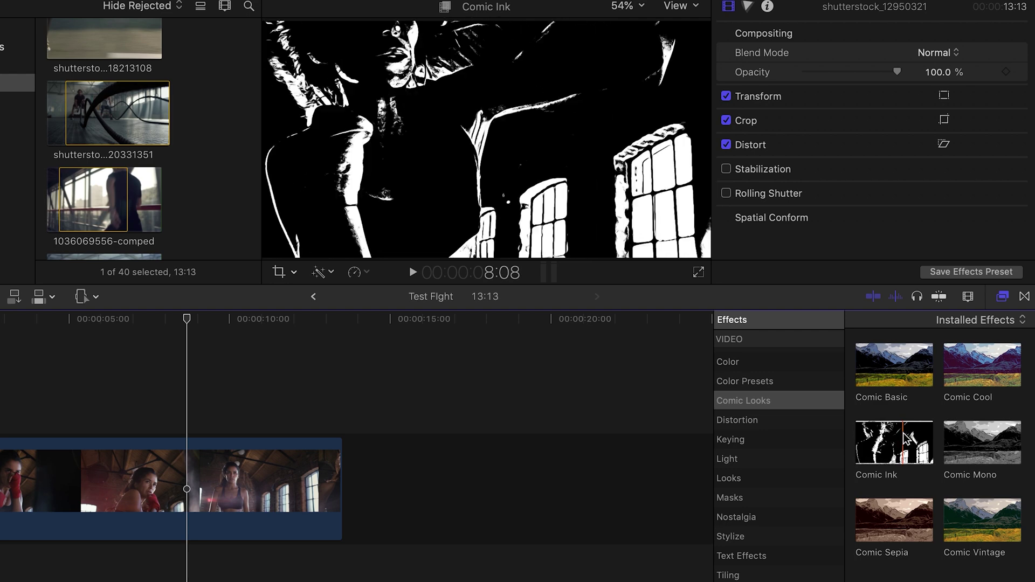
- Switch the Effects browser from Comic Looks to the Distortion category
left_click(737, 420)
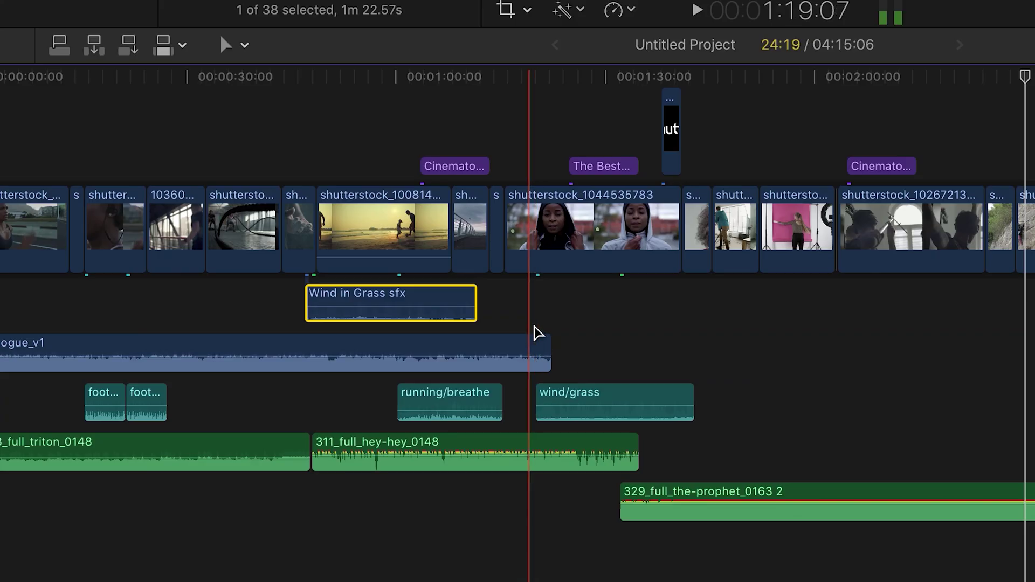
- Assign the Effects role to the Wind in Grass sfx clip through Assign Audio Roles
right_click(403, 305)
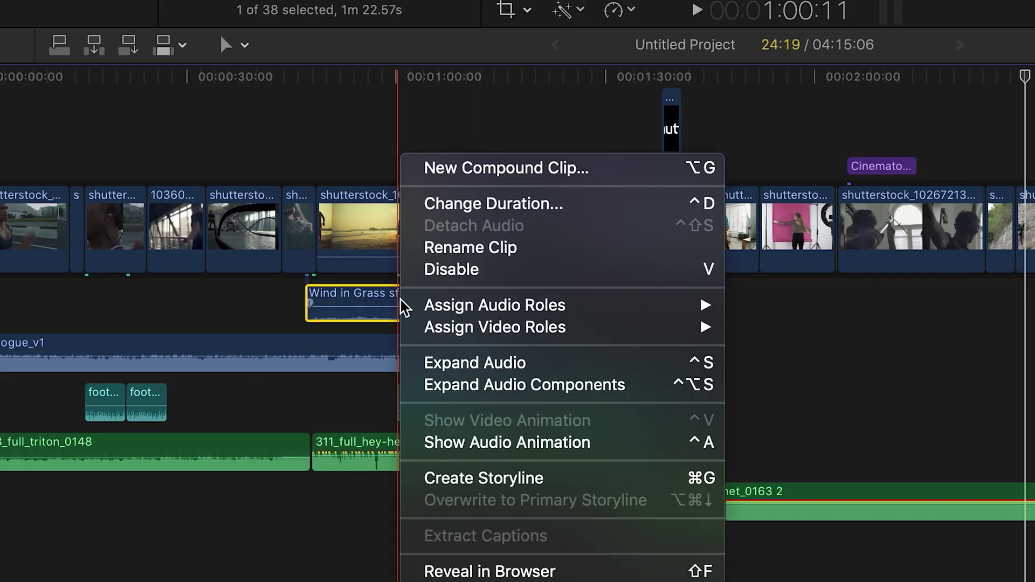
mouse_move(482, 315)
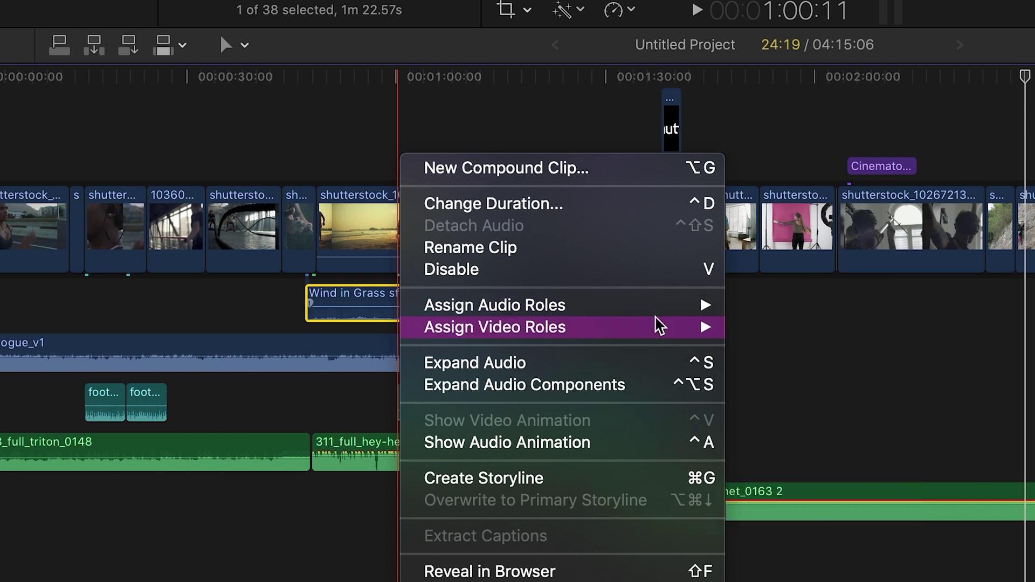
mouse_move(717, 311)
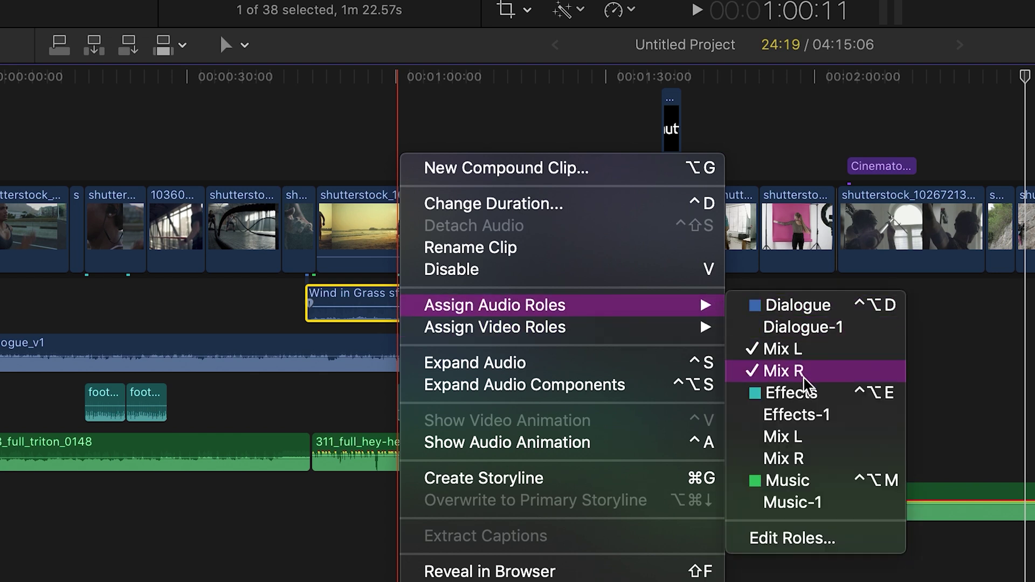
left_click(804, 395)
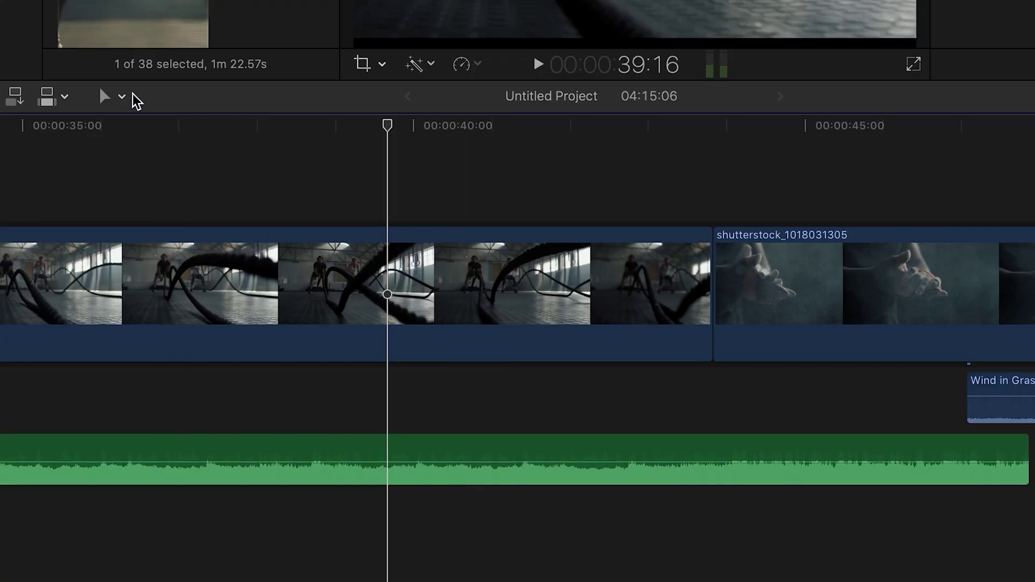
left_click(124, 97)
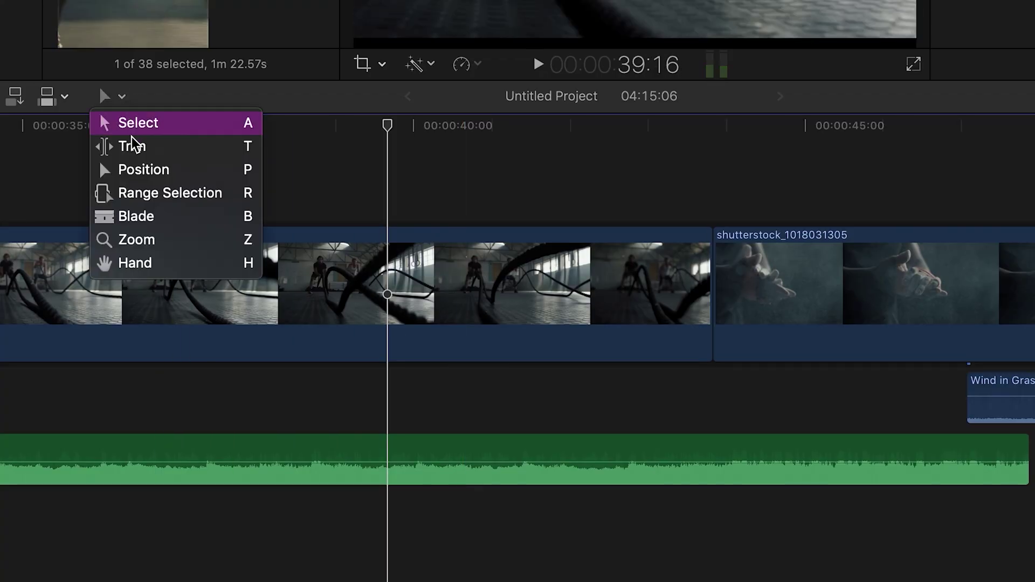
- Mark a range over the middle of the green music clip and lower it to about -15 dB
left_click(155, 195)
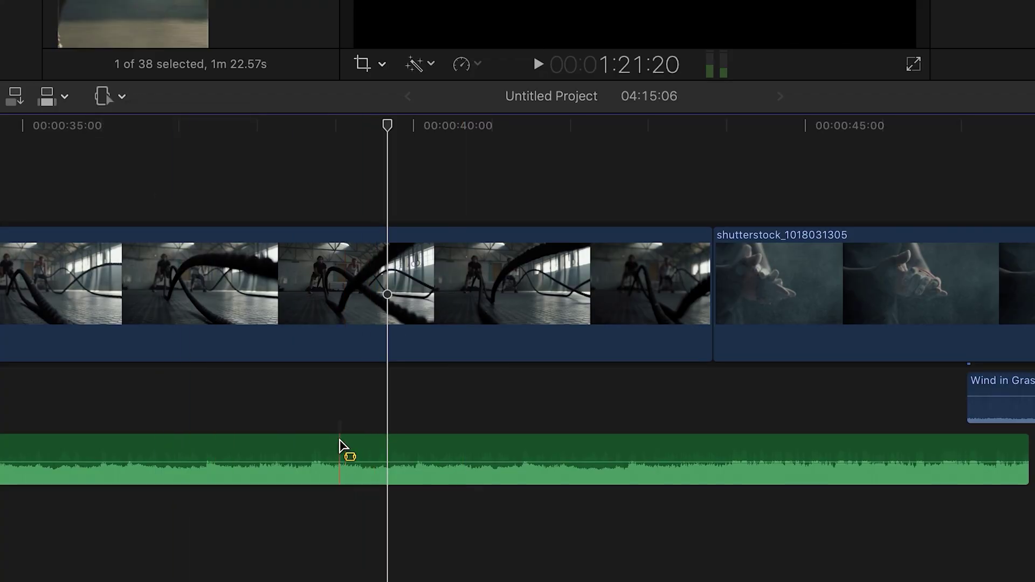
left_click_drag(342, 451, 710, 492)
left_click_drag(569, 457, 568, 460)
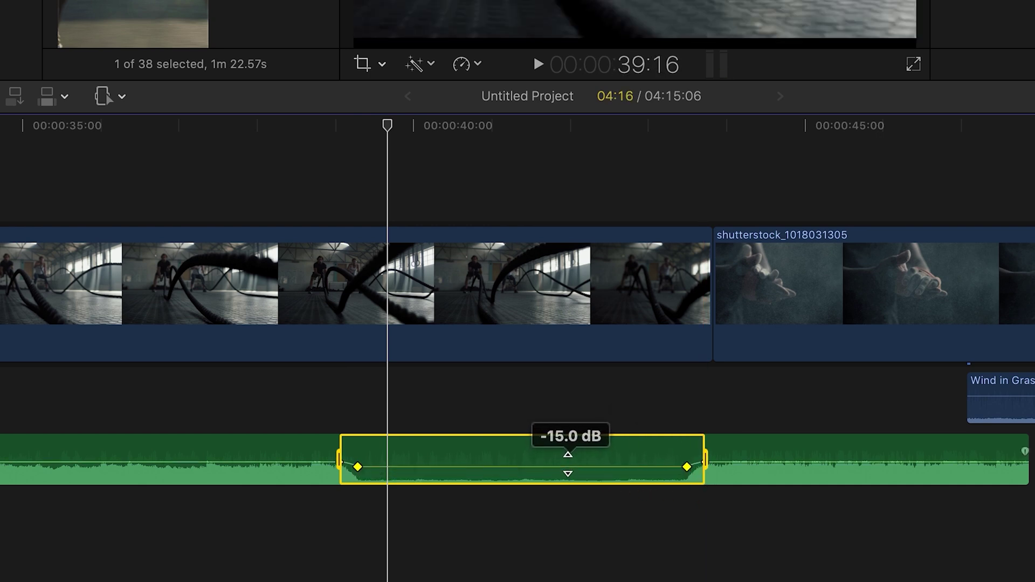
left_click_drag(568, 482, 568, 469)
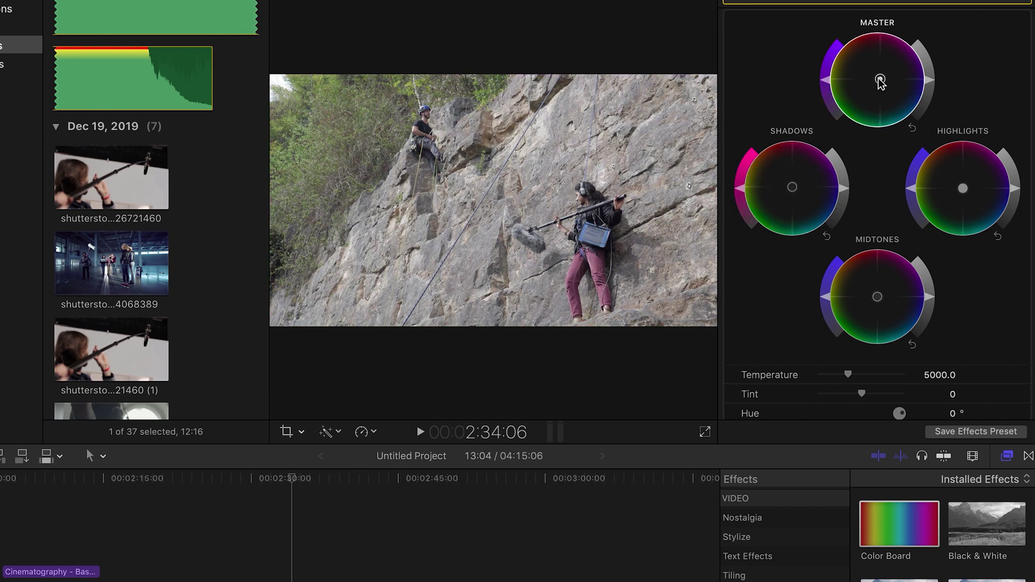
scroll(839, 397, "down", 3)
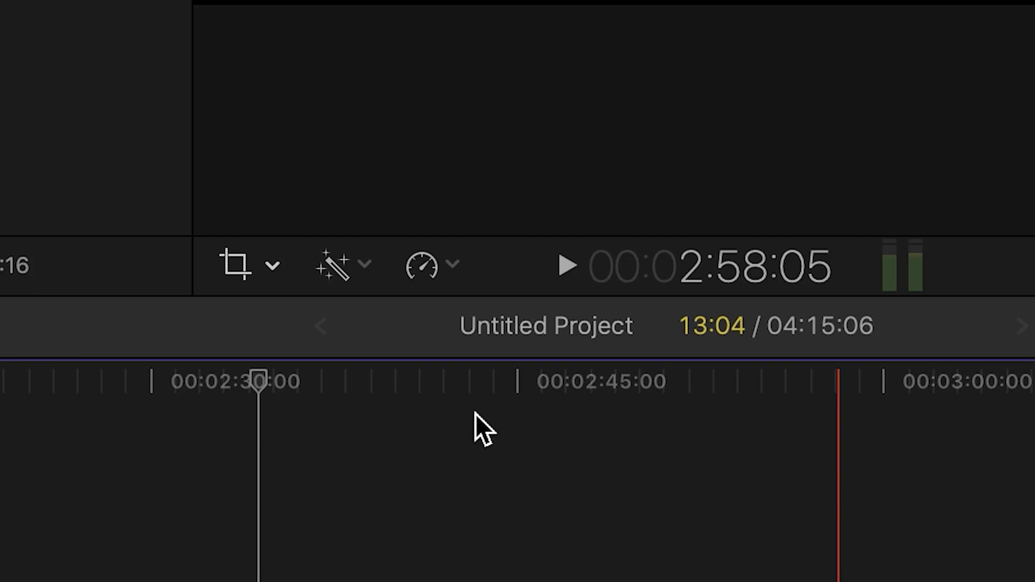
- Apply Balance Color to the rock-climbing clip using White Balance, sampling a white spot in the viewer
left_click(356, 263)
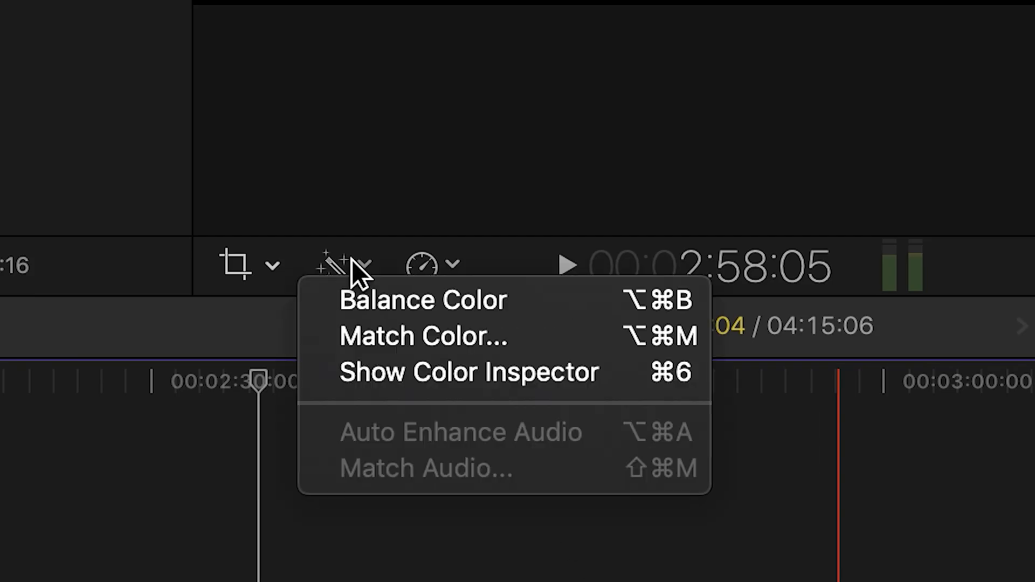
left_click(376, 301)
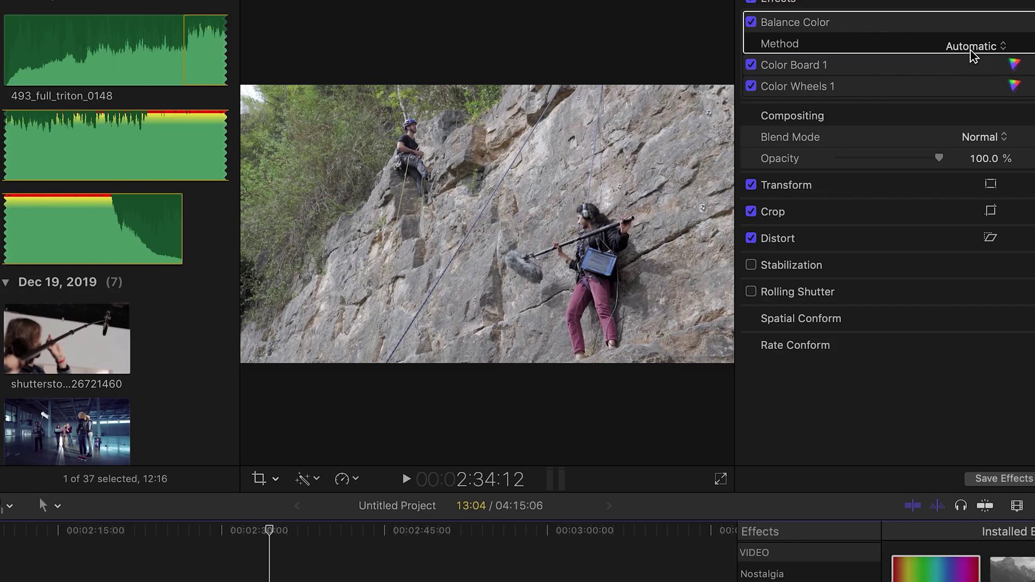
left_click(1004, 47)
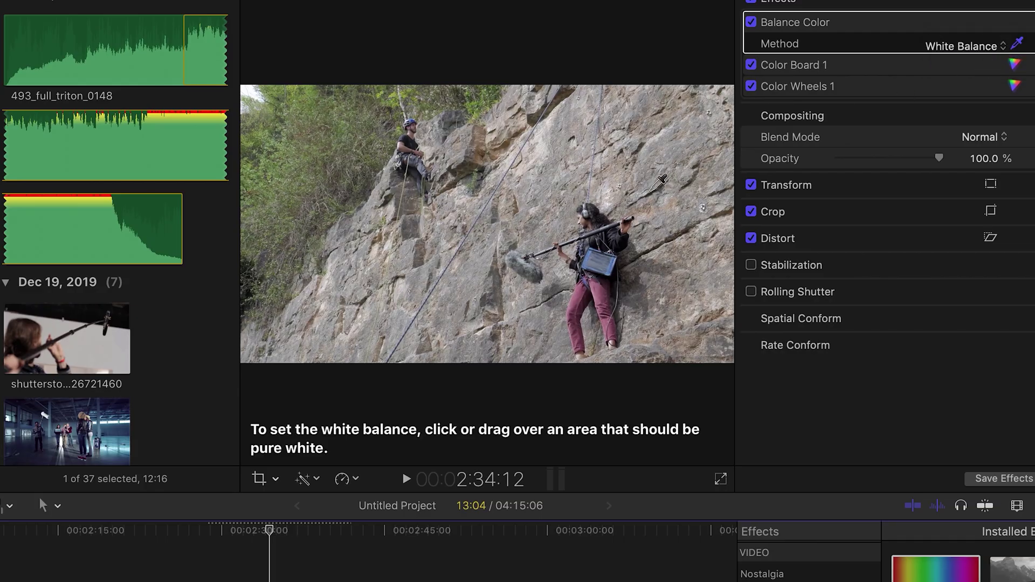
left_click(516, 191)
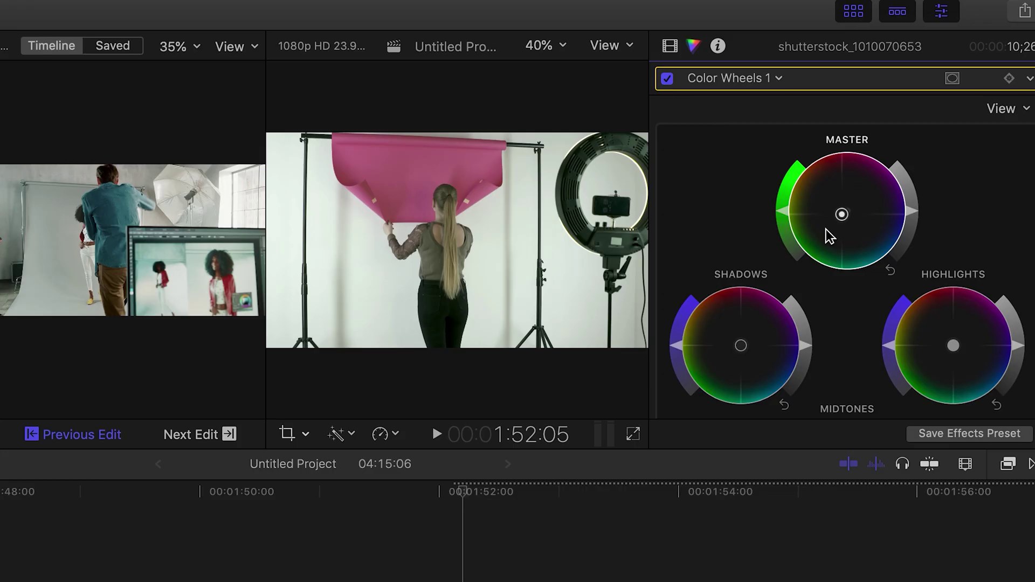
- Nudge the Master color wheel slightly right to shift the pink-backdrop clip's overall balance
left_click_drag(818, 221, 829, 215)
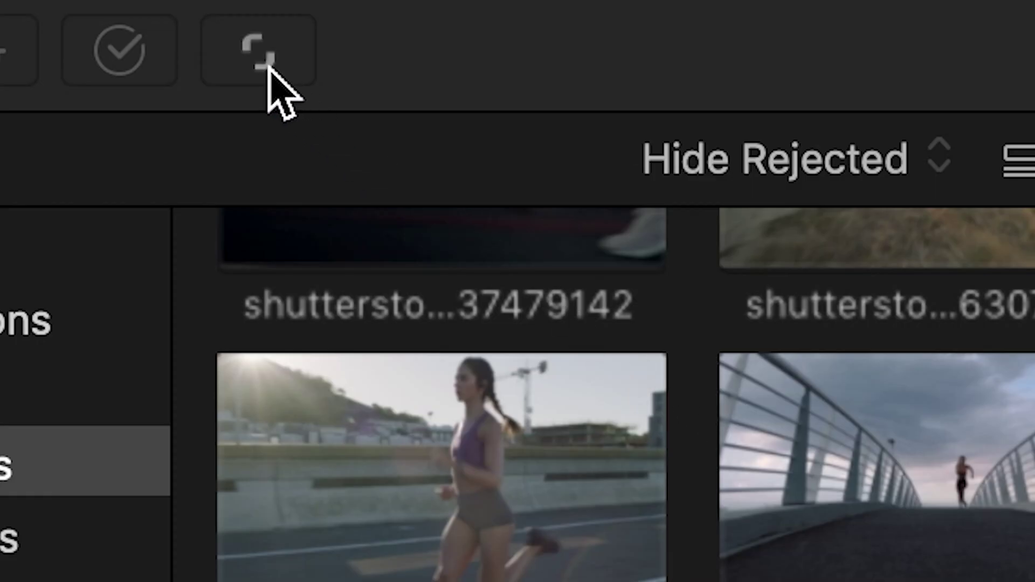
- Launch the Shutterstock stock-footage extension from the toolbar
left_click(259, 54)
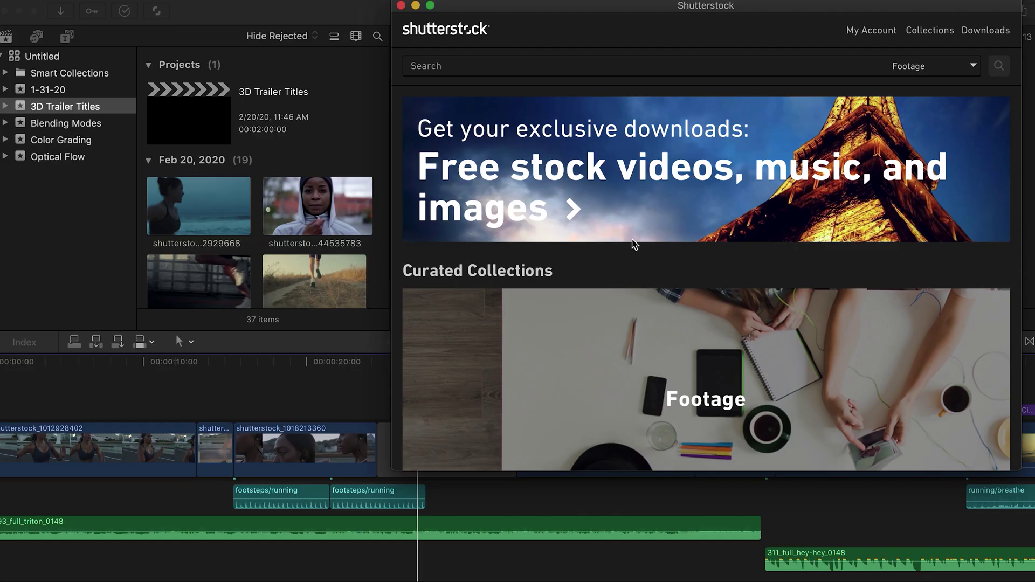
- Scroll the 4K, 0:55 running-man clip's details to Import Preview and move the window aside
scroll(632, 244, "down", 10)
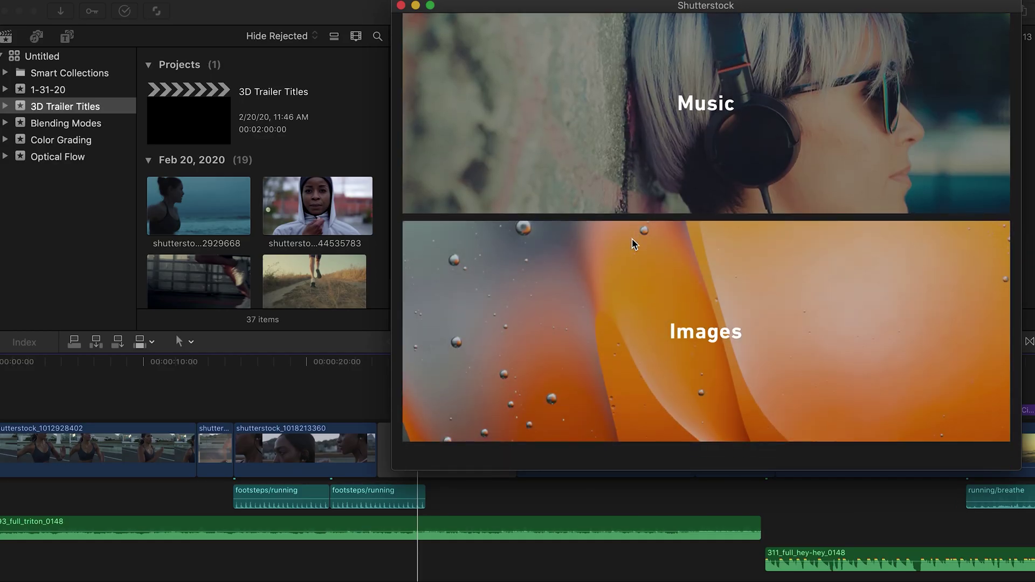
scroll(633, 239, "down", 15)
scroll(739, 233, "down", 10)
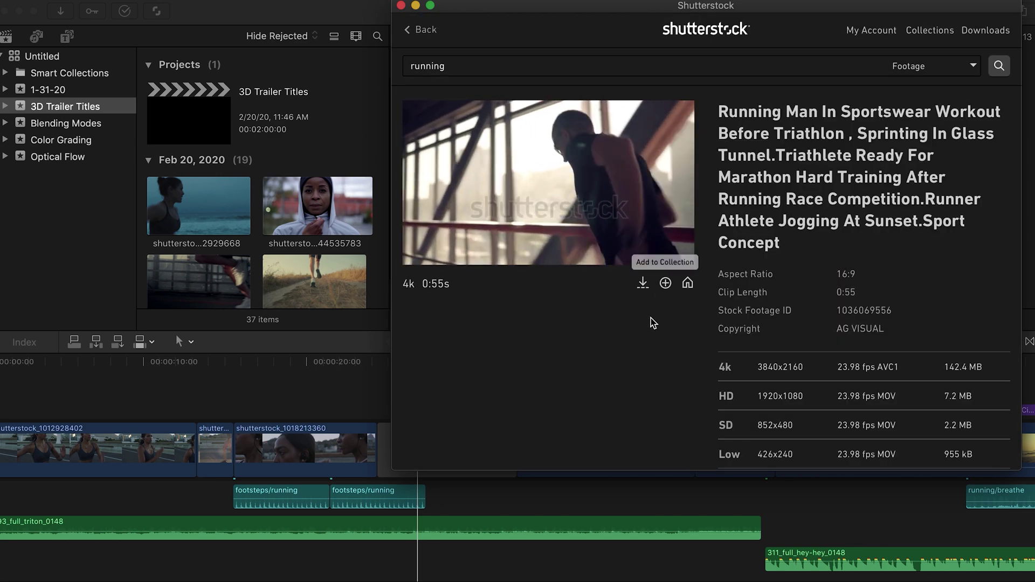
scroll(653, 322, "down", 5)
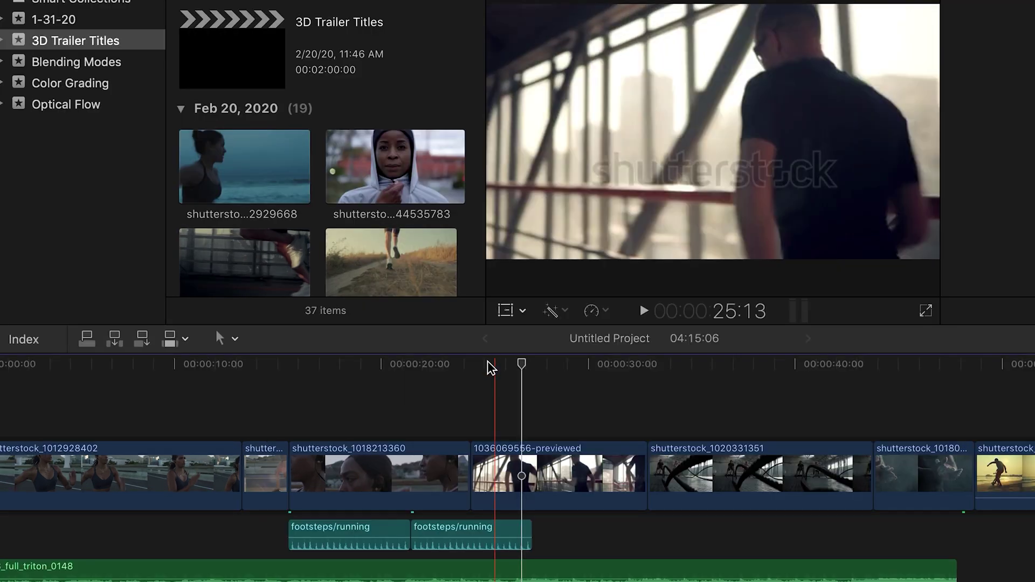
left_click_drag(491, 368, 557, 366)
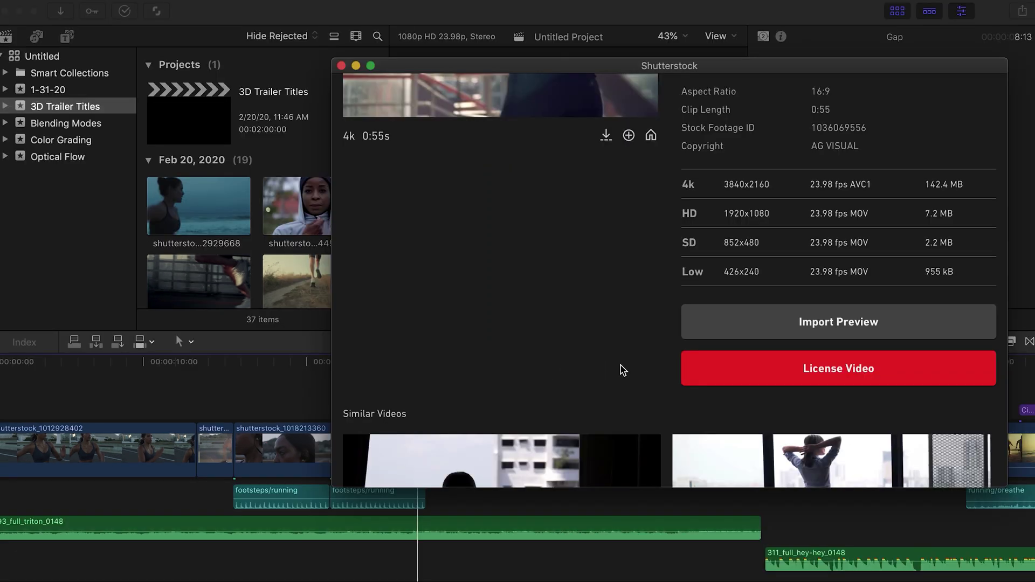